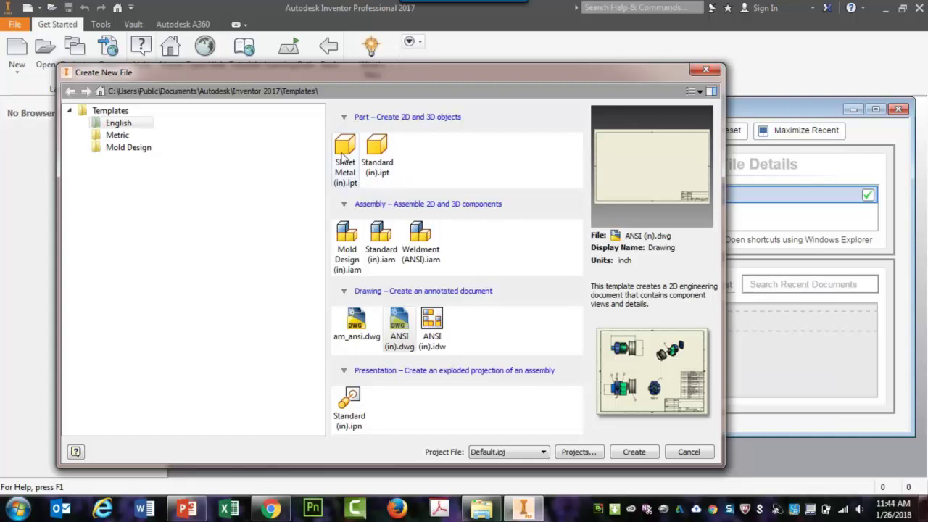
# - Preview the Standard (in).ipt, Standard (in).iam, ANSI (in).dwg and Standard (in).ipn templates in the English set
pyautogui.click(381, 150)
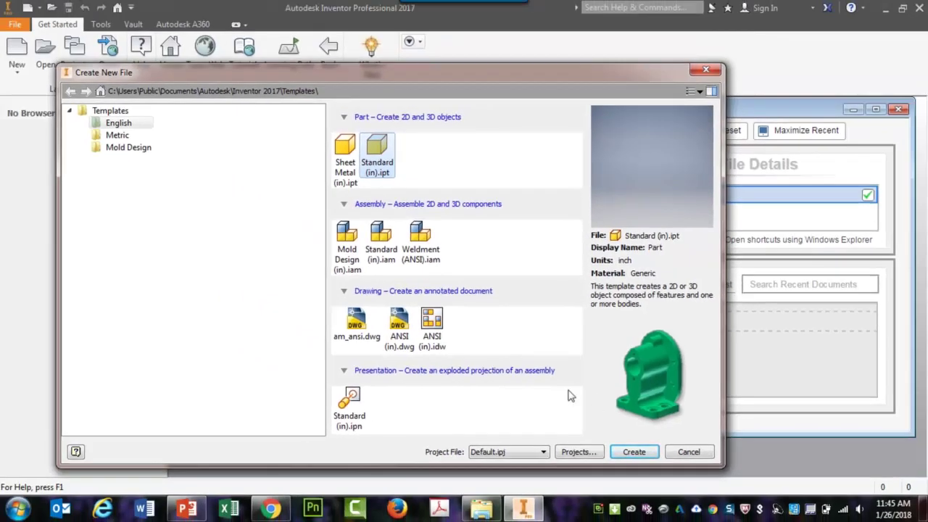
pyautogui.click(380, 241)
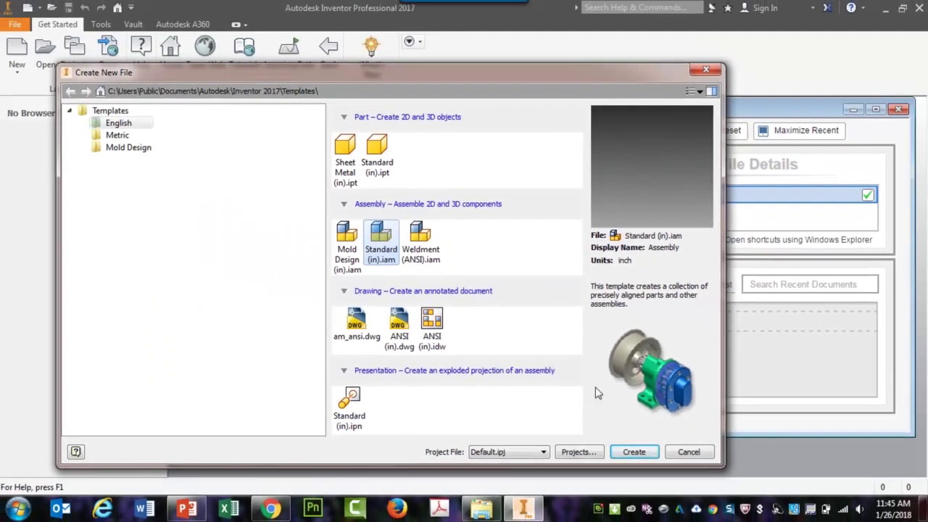
pyautogui.click(402, 332)
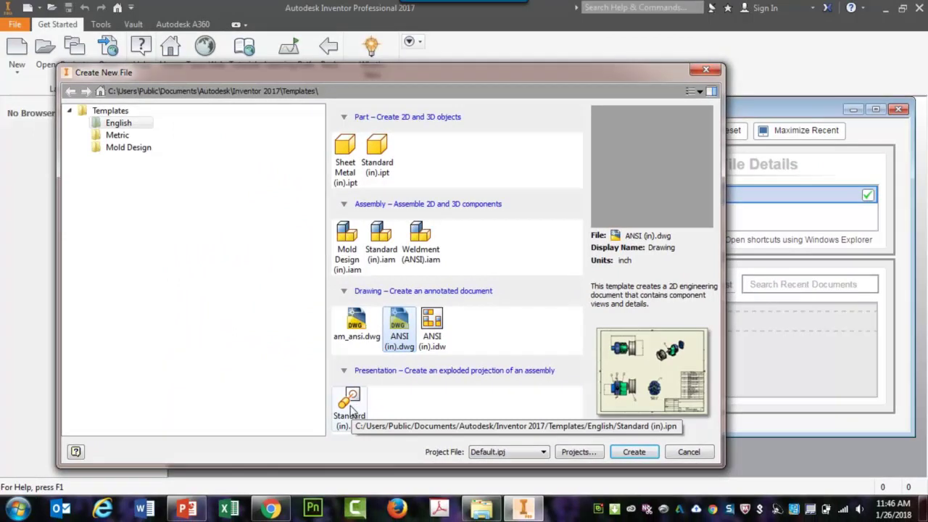
pyautogui.click(351, 409)
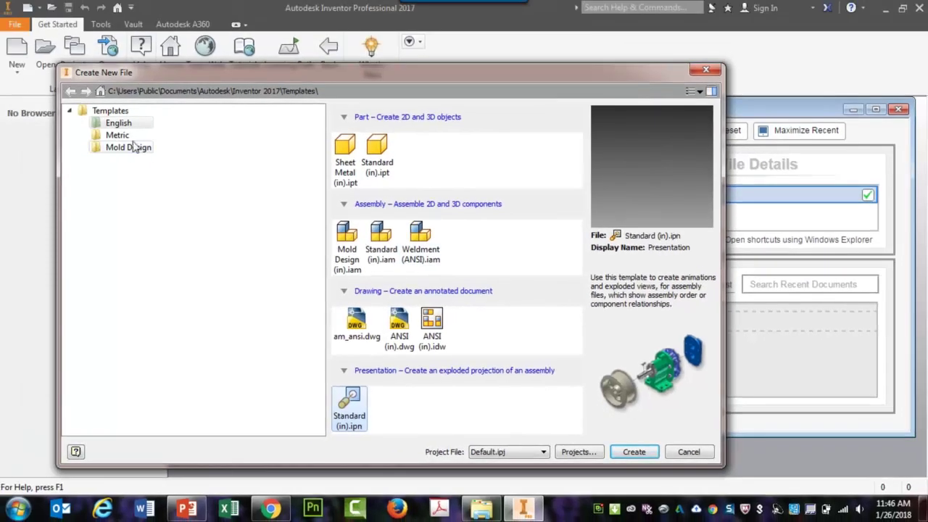
# - Create a new part from the English Standard (in).ipt template and maximize its document window
pyautogui.click(386, 161)
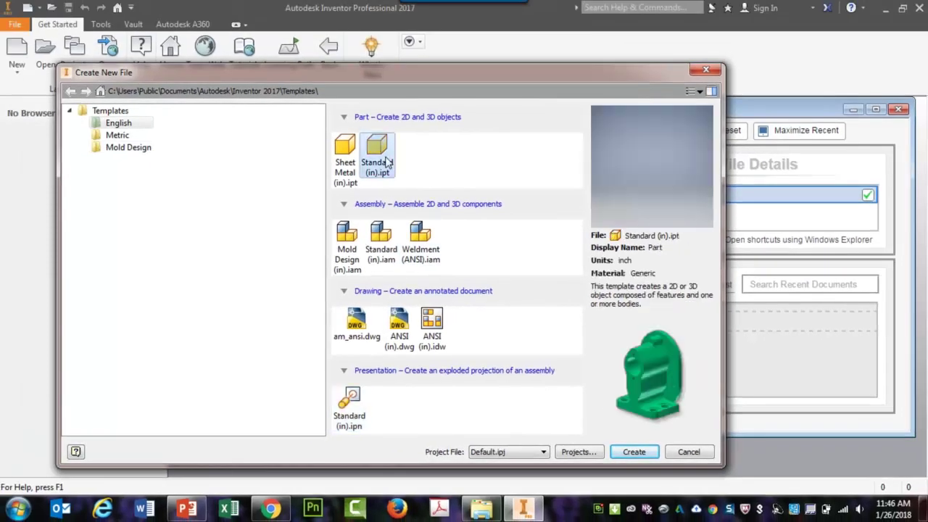
pyautogui.doubleClick(378, 160)
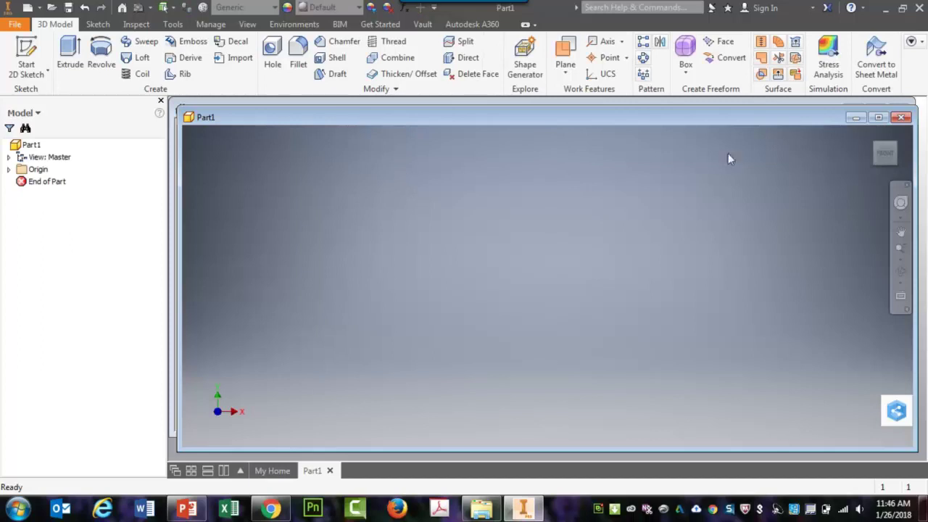
pyautogui.click(879, 118)
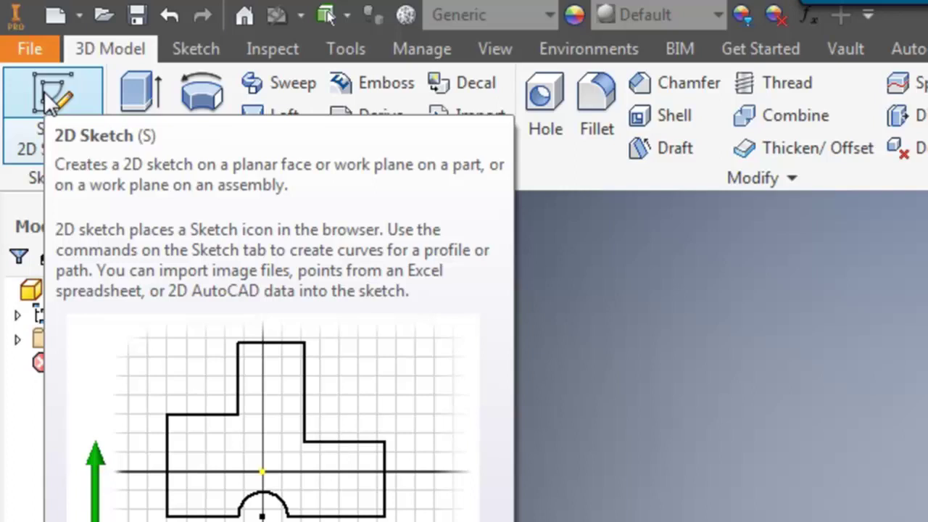
# - Start a 2D sketch on the XY plane of the new part
pyautogui.press('s')
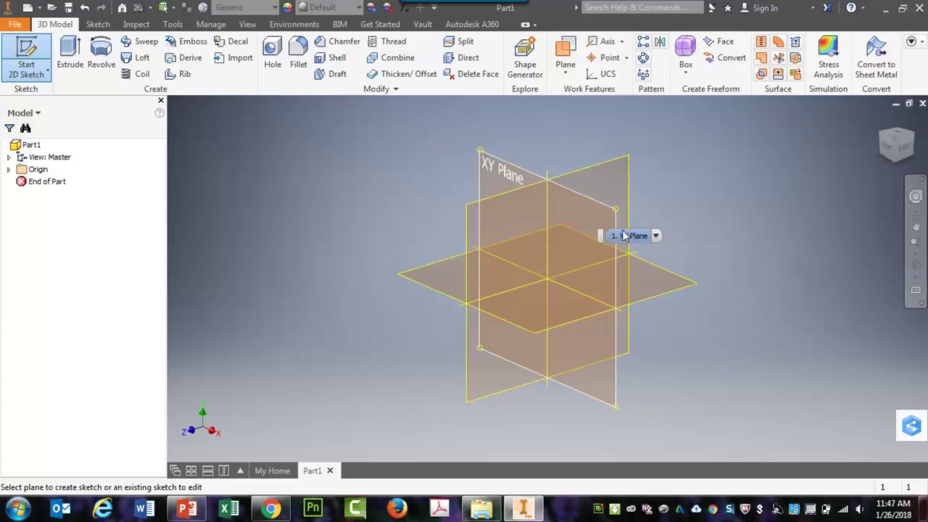
pyautogui.click(591, 216)
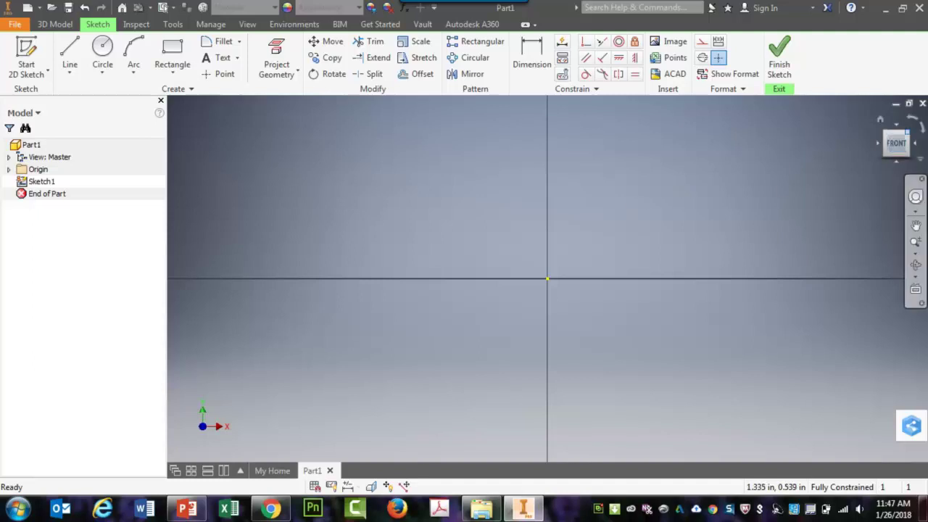
pyautogui.click(907, 133)
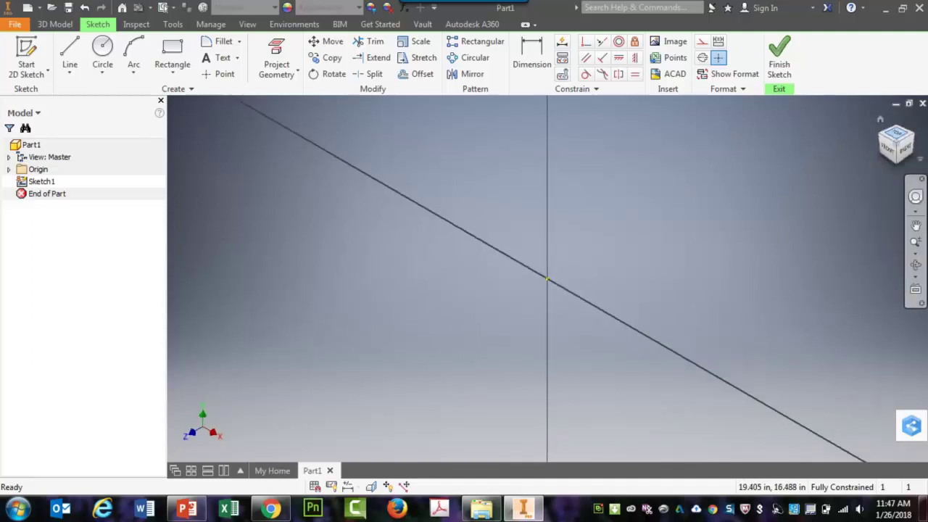
pyautogui.click(889, 144)
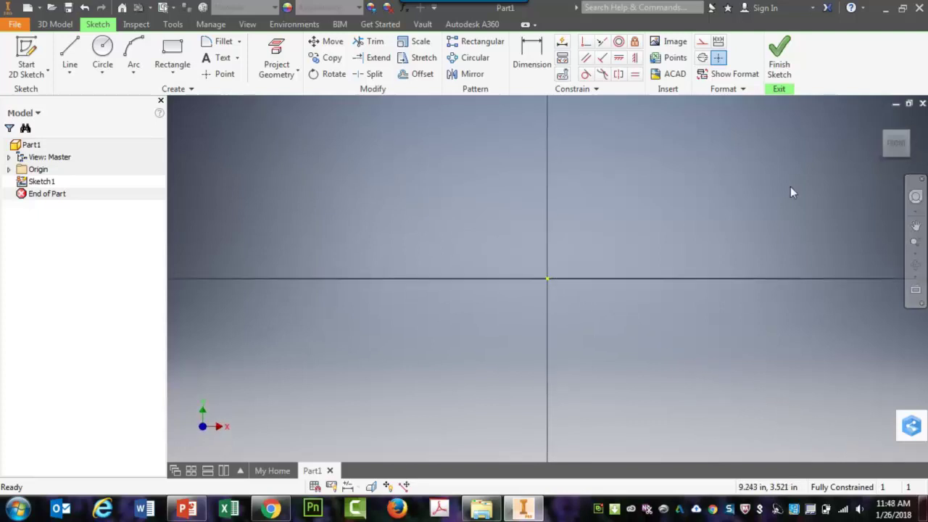
pyautogui.middleClick(719, 192)
pyautogui.rightClick(719, 192)
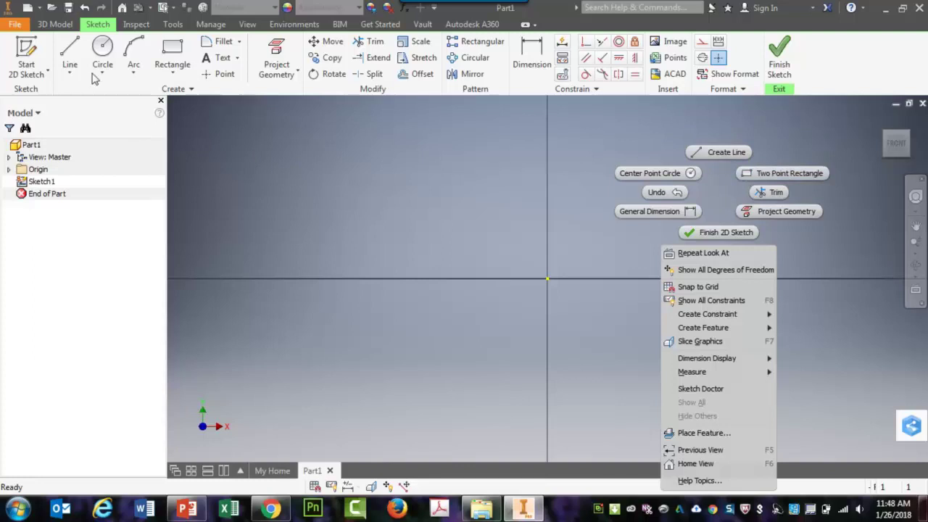
pyautogui.click(172, 71)
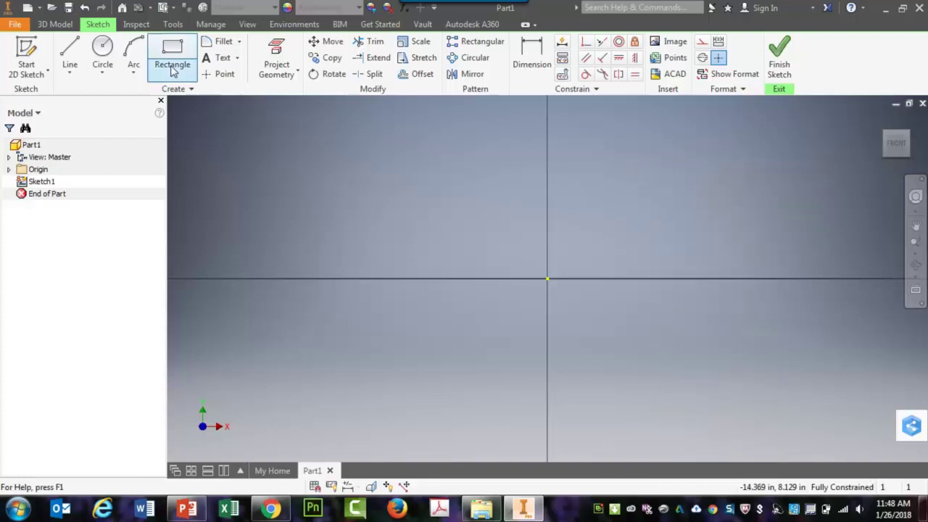
pyautogui.click(174, 75)
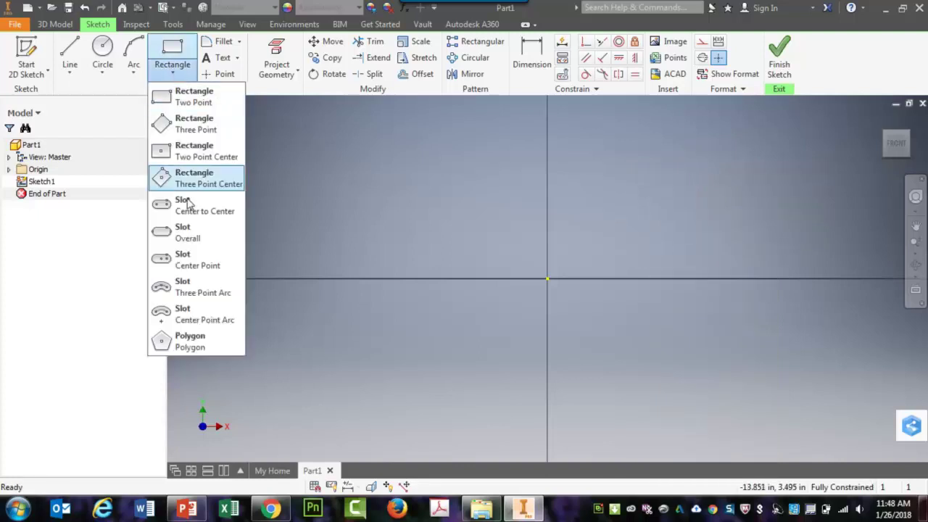
pyautogui.click(134, 75)
pyautogui.click(102, 78)
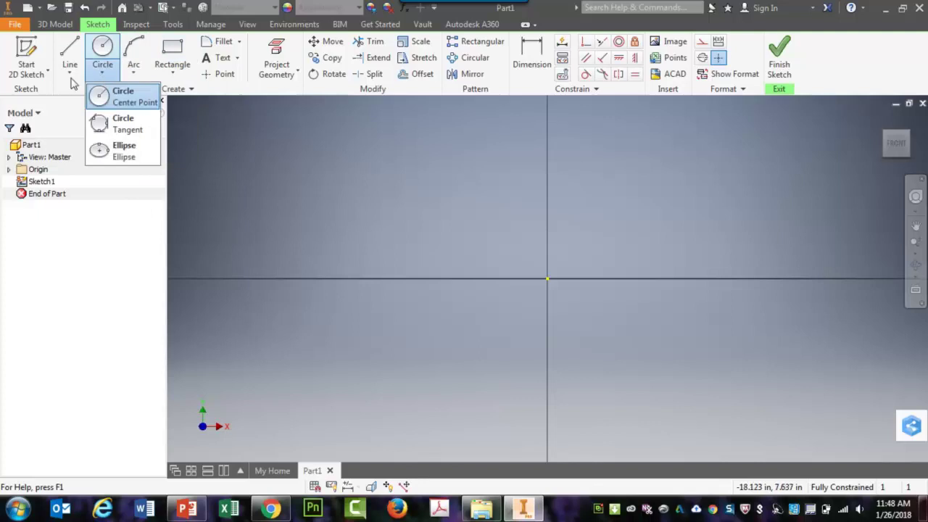
pyautogui.click(70, 76)
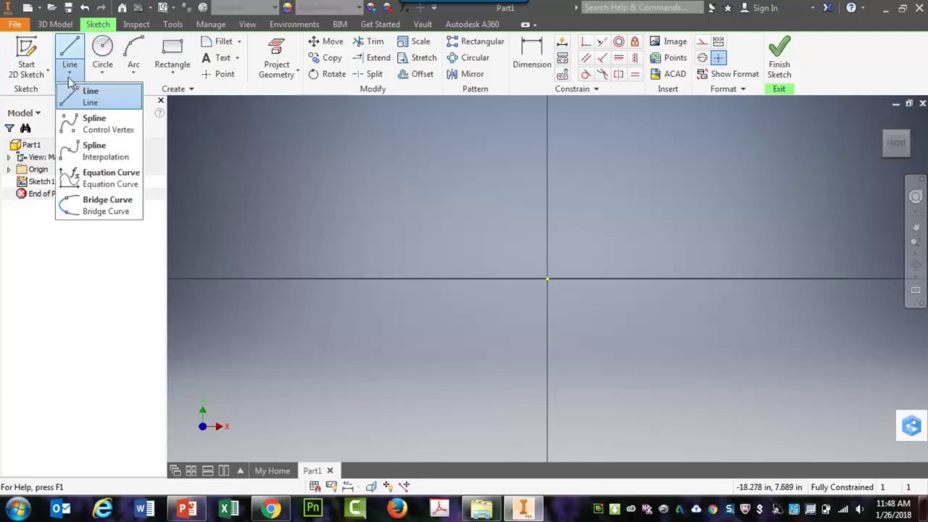
# - Sketch a two-point rectangle about 11 in wide, with its lower-left corner on the origin, and end the rectangle command
pyautogui.click(173, 76)
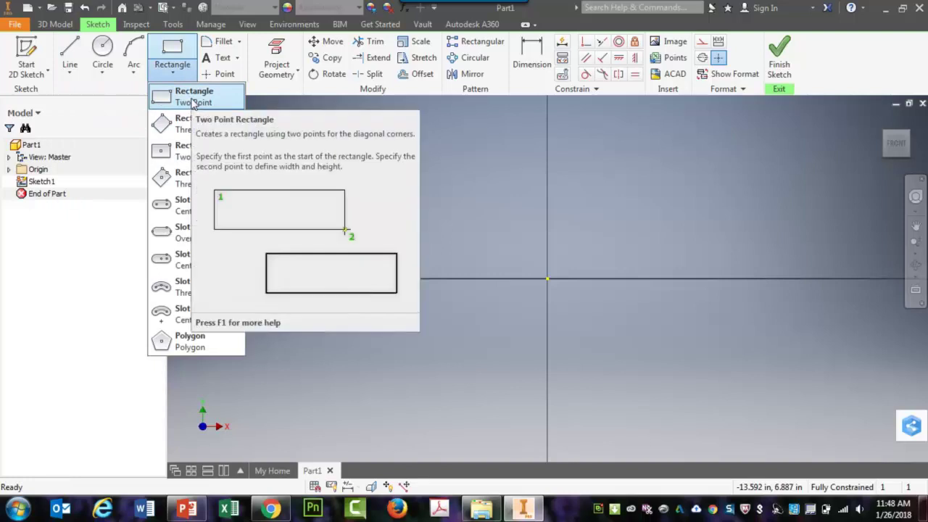
pyautogui.click(193, 102)
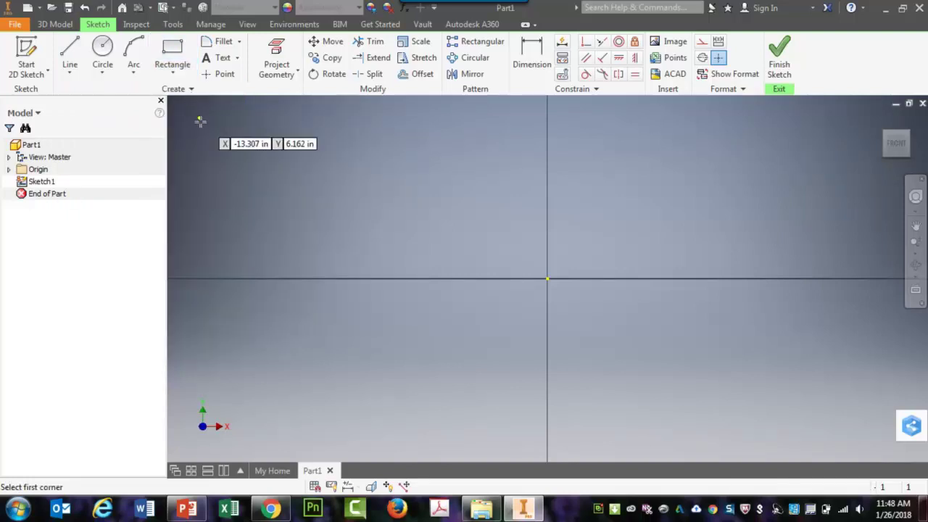
pyautogui.click(183, 77)
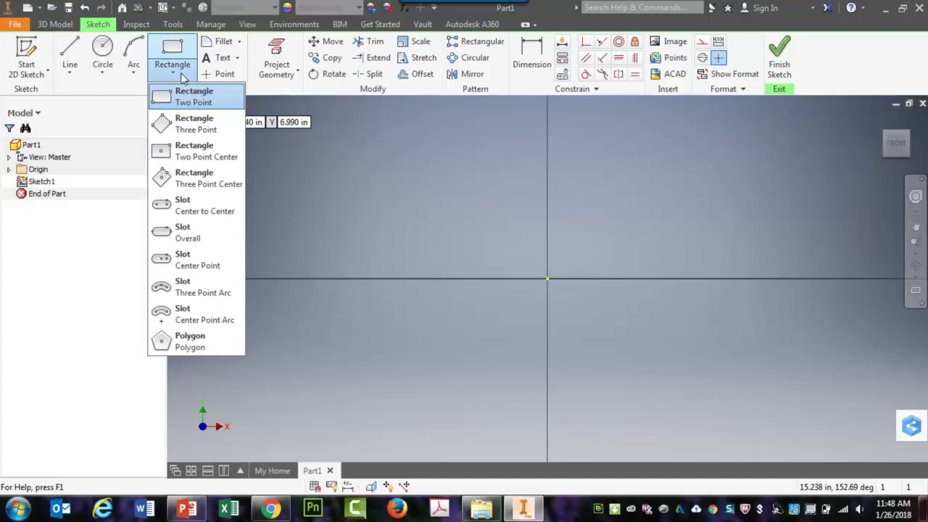
pyautogui.click(521, 267)
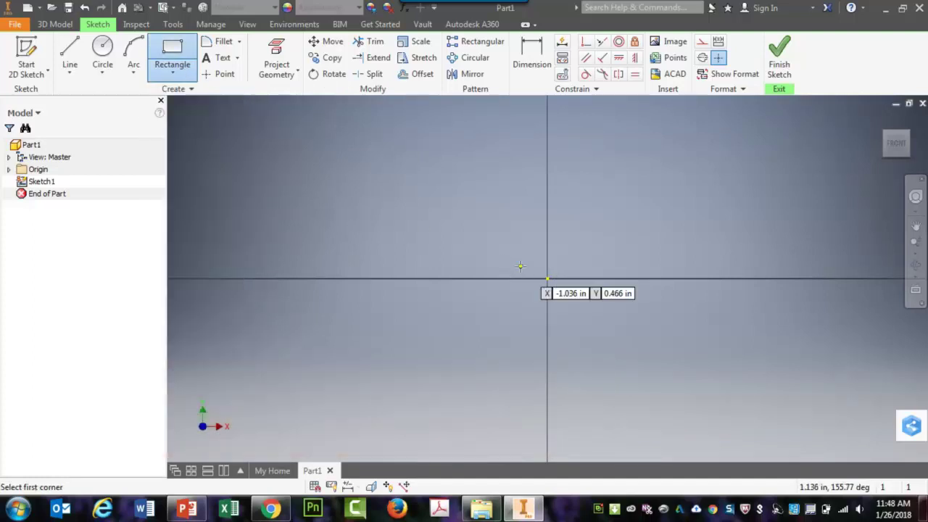
pyautogui.click(548, 277)
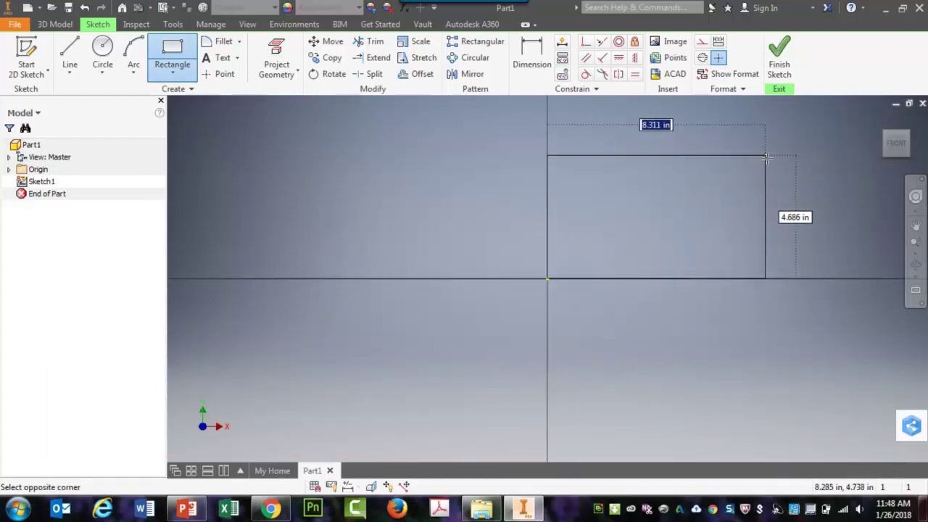
pyautogui.click(836, 131)
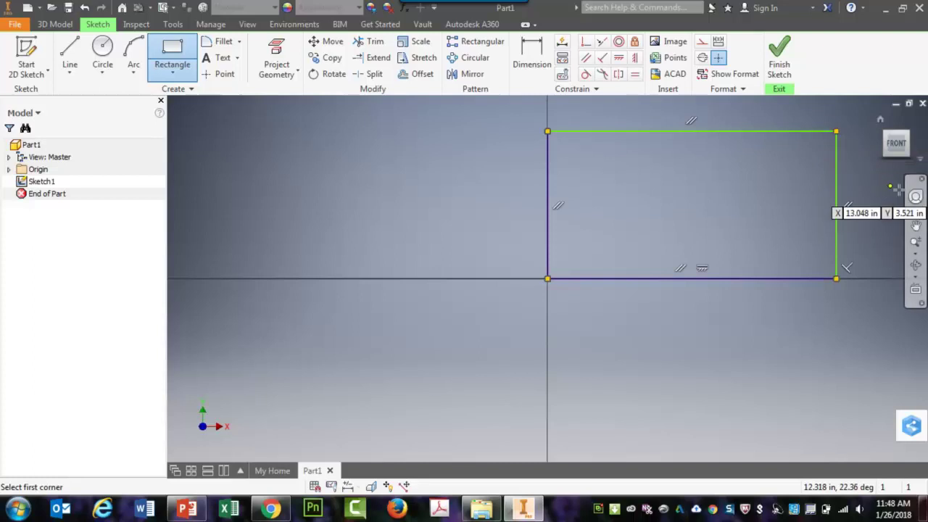
pyautogui.scroll(-2, 853, 185)
pyautogui.scroll(-2, 852, 184)
pyautogui.moveTo(839, 150)
pyautogui.mouseDown(button='middle')
pyautogui.moveTo(757, 186)
pyautogui.moveTo(363, 309)
pyautogui.moveTo(361, 320)
pyautogui.moveTo(381, 290)
pyautogui.moveTo(375, 304)
pyautogui.moveTo(568, 267)
pyautogui.moveTo(614, 234)
pyautogui.moveTo(445, 276)
pyautogui.moveTo(347, 331)
pyautogui.mouseUp(button='middle')
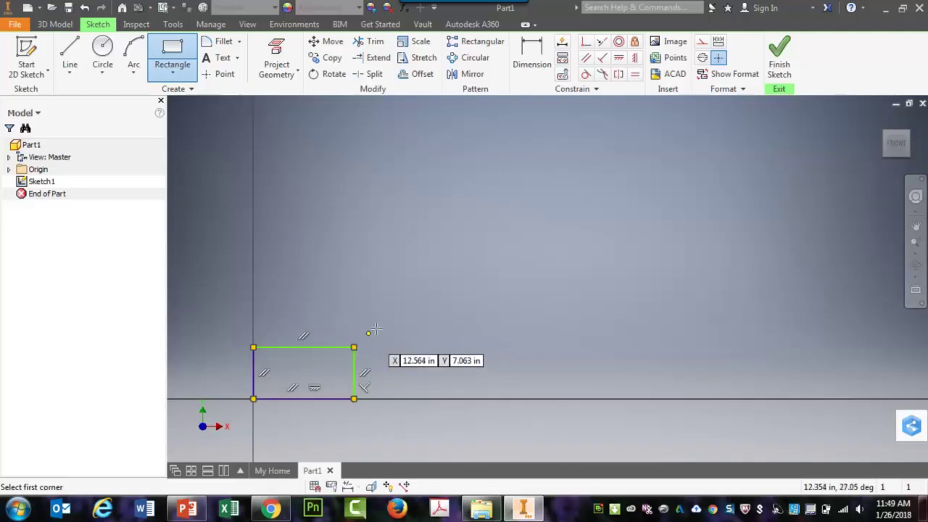
pyautogui.press('Escape')
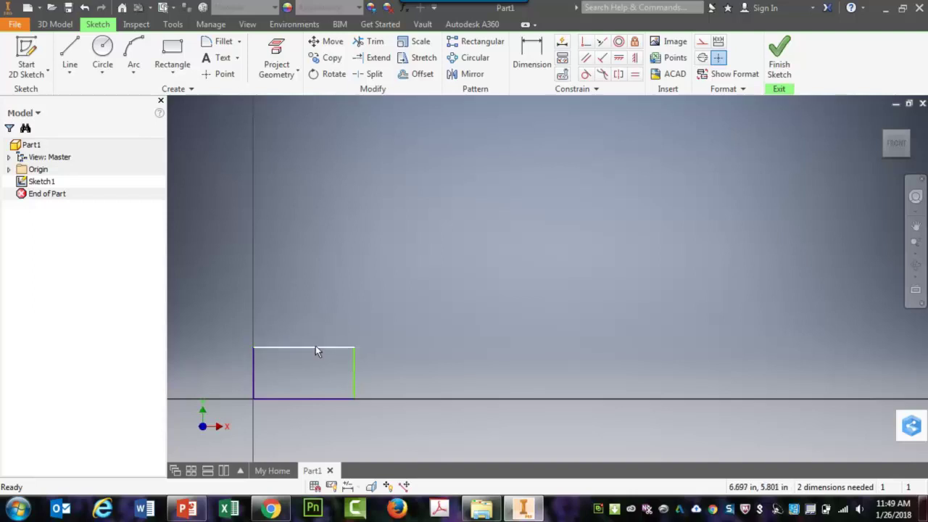
# - Dimension the rectangle's upper horizontal edge and set its length to 12 in
pyautogui.scroll(-2, 314, 358)
pyautogui.scroll(3, 314, 358)
pyautogui.moveTo(319, 371); pyautogui.dragTo(448, 303, button='middle')
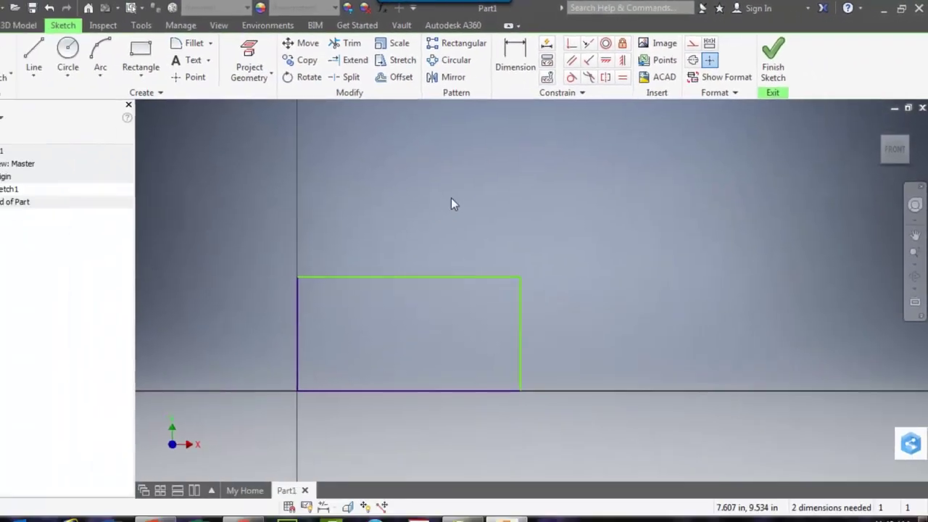
pyautogui.press('d')
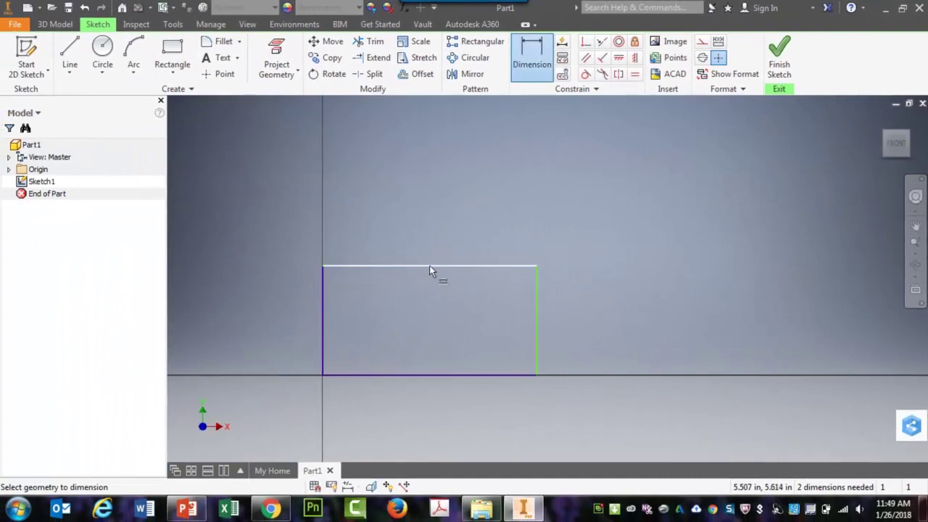
pyautogui.click(431, 267)
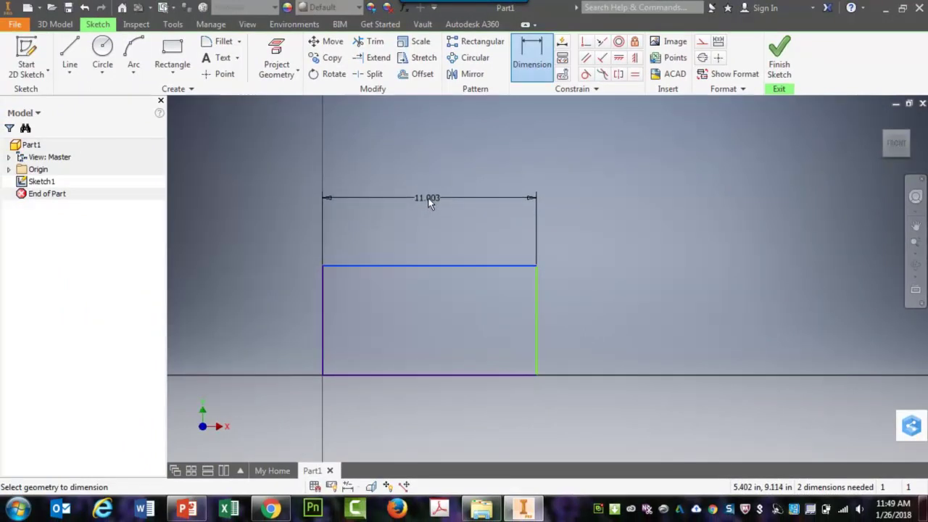
pyautogui.click(428, 203)
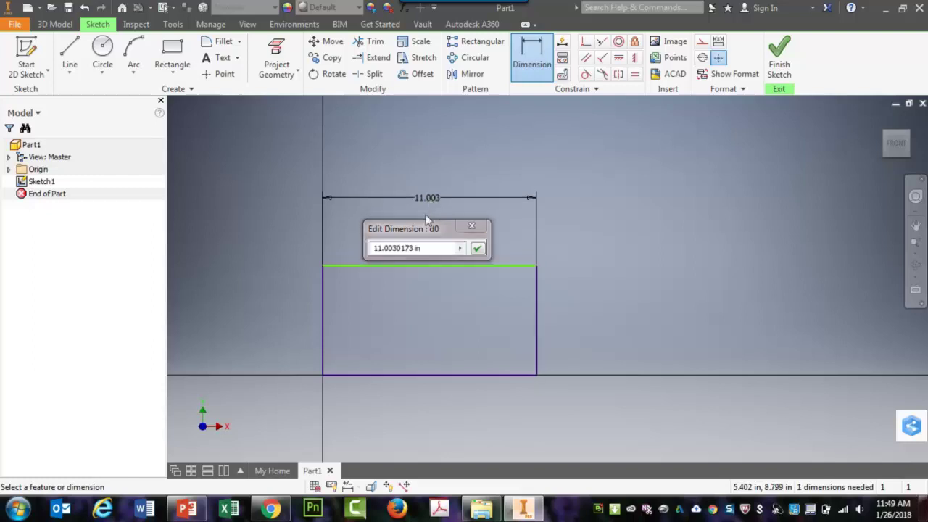
pyautogui.moveTo(426, 248); pyautogui.dragTo(362, 248)
pyautogui.write('12')
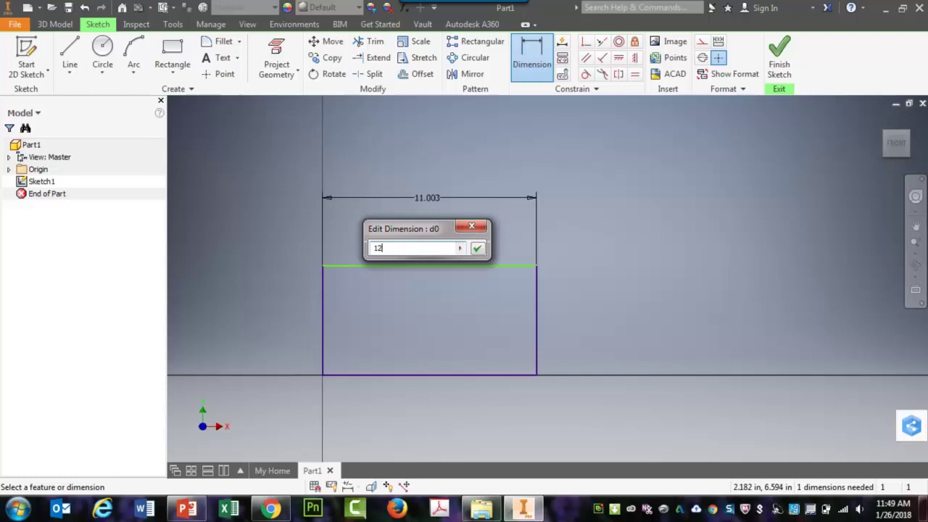
pyautogui.press('Return')
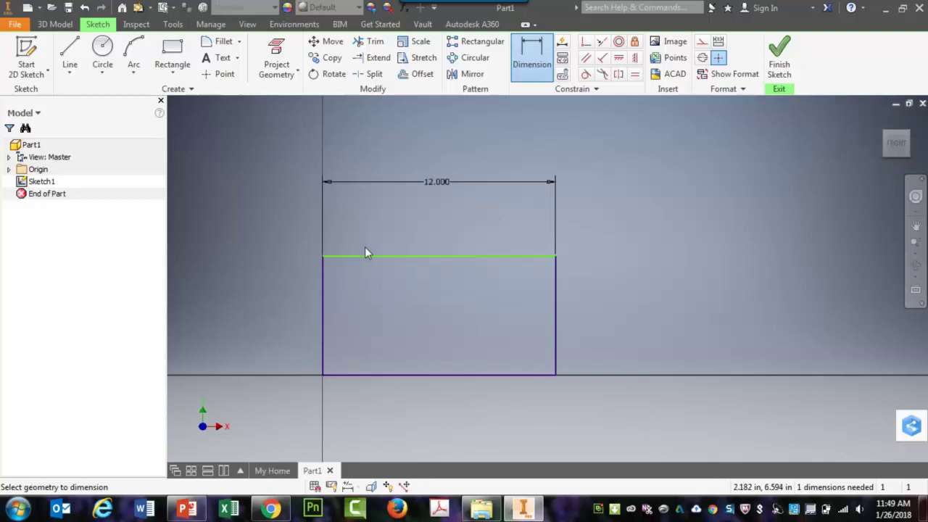
# - Dimension the rectangle's right vertical edge and set its height to 7 in
pyautogui.click(555, 307)
pyautogui.click(644, 312)
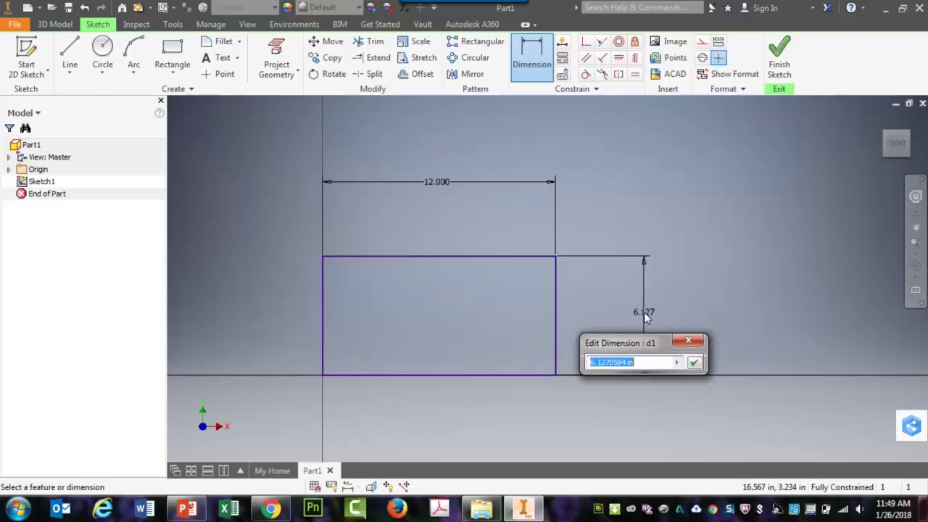
pyautogui.write('7')
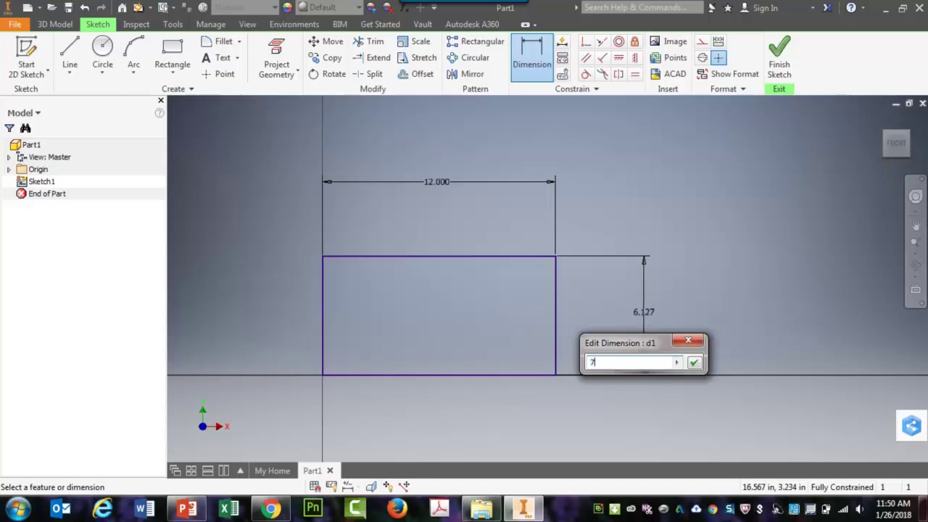
pyautogui.press('Return')
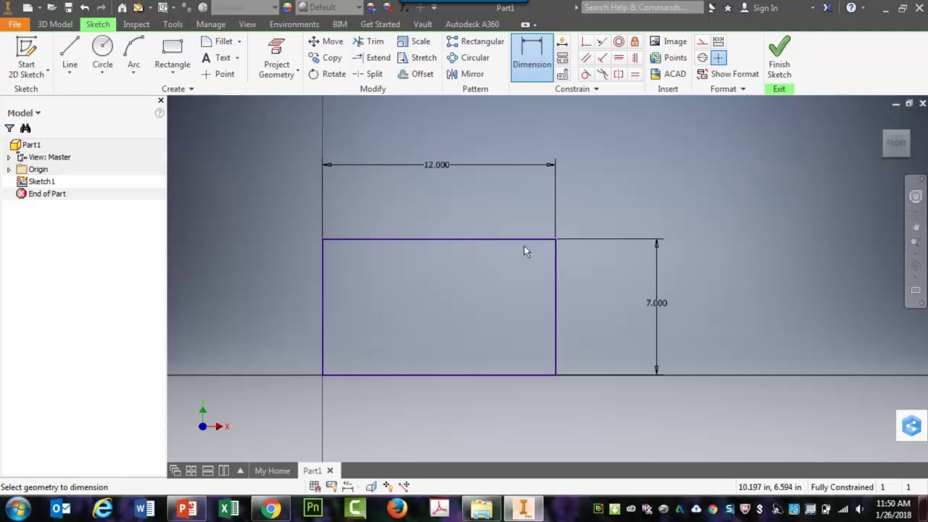
# - Finish the rectangle sketch and show it in an isometric view
pyautogui.click(780, 70)
pyautogui.middleClick(864, 139)
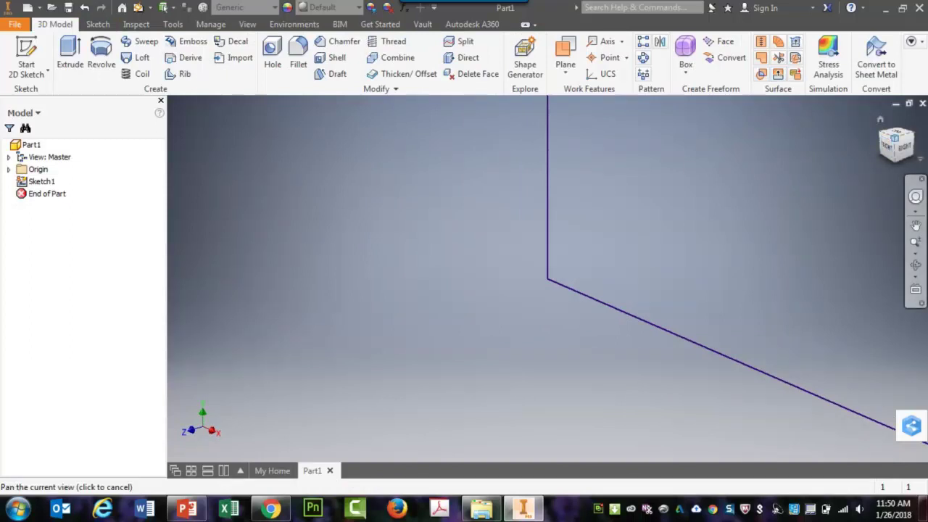
pyautogui.click(896, 138)
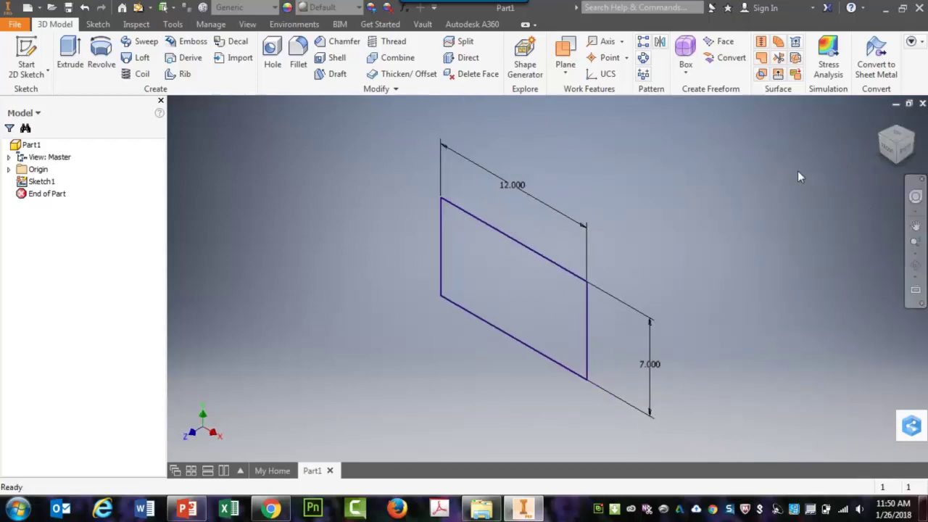
# - Extrude the rectangle profile by a distance of 2.5 in as a new solid
pyautogui.click(906, 150)
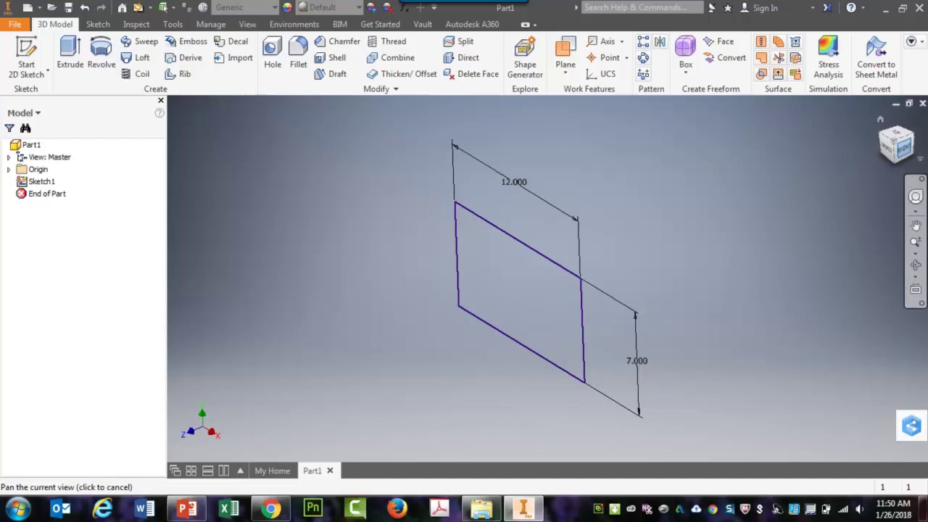
pyautogui.click(886, 133)
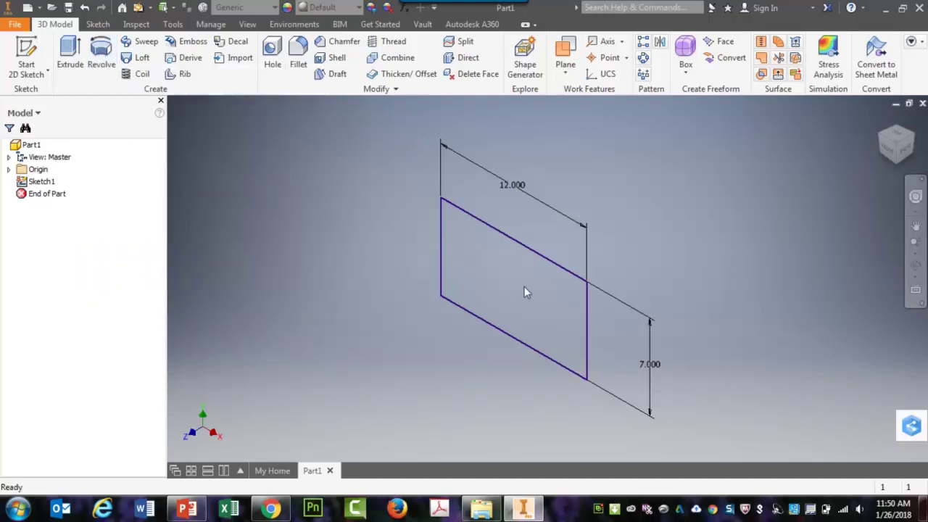
pyautogui.press('e')
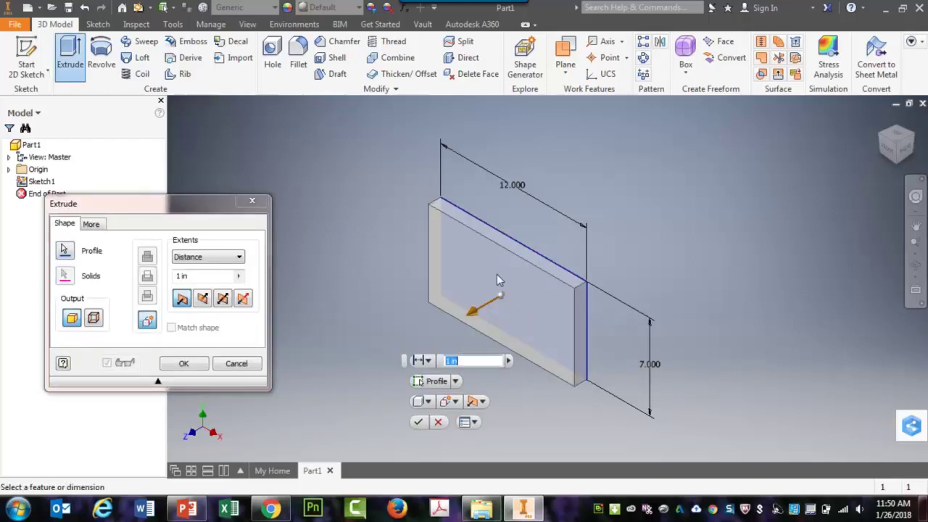
pyautogui.moveTo(206, 278); pyautogui.dragTo(161, 281)
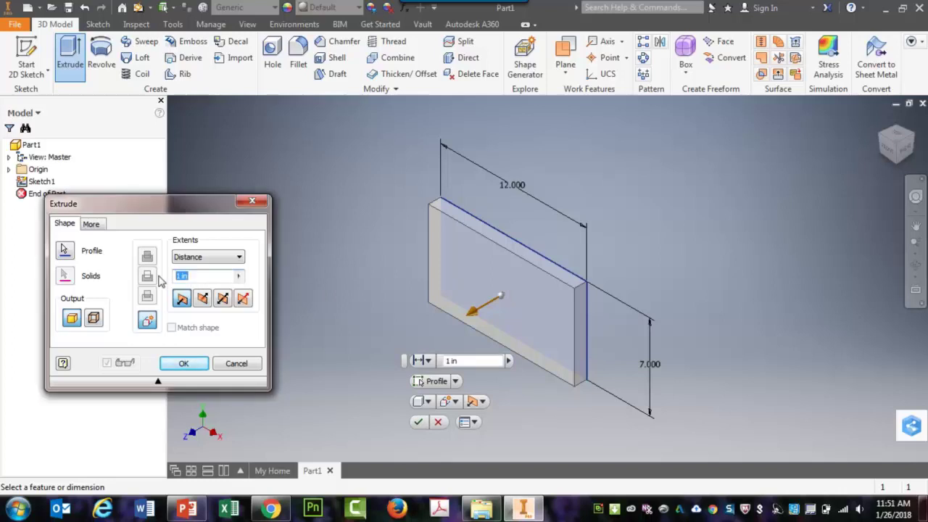
pyautogui.write('2.5')
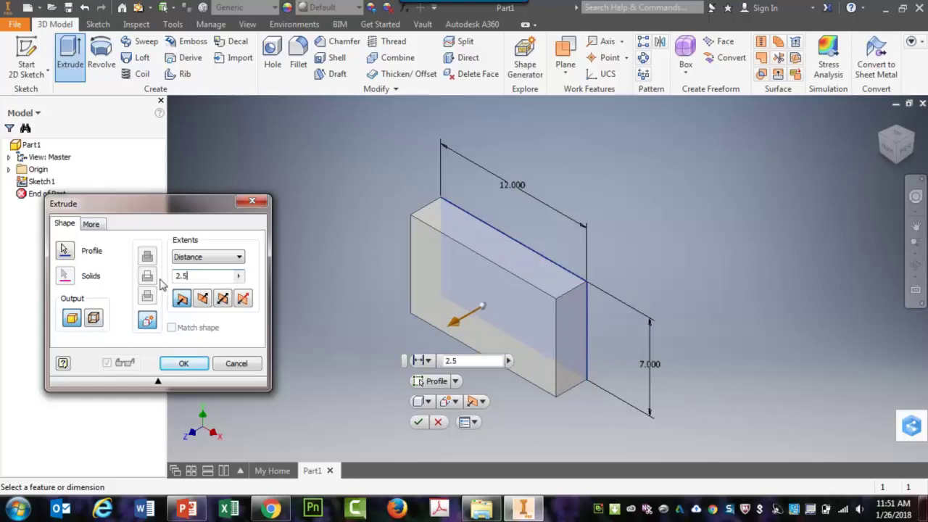
pyautogui.click(190, 364)
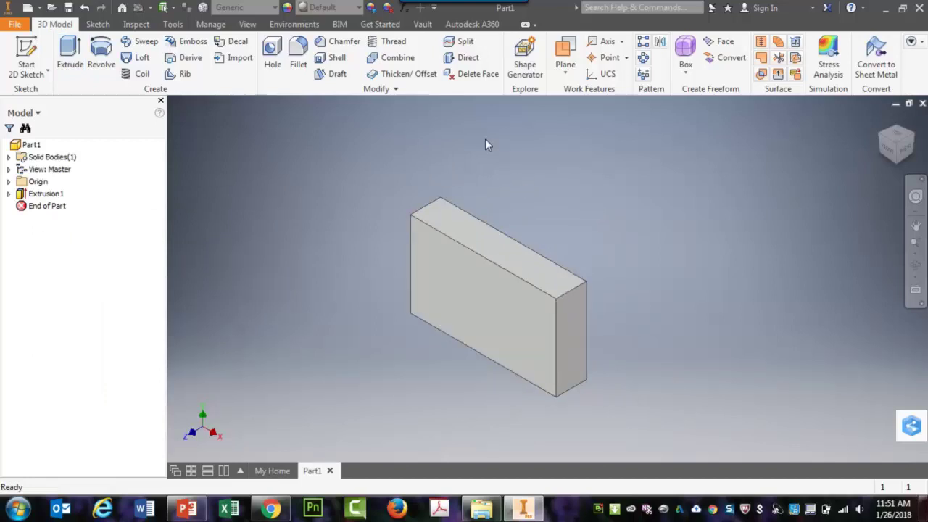
# - Assign the Lead material to the part and set its appearance to Magenta
pyautogui.click(276, 9)
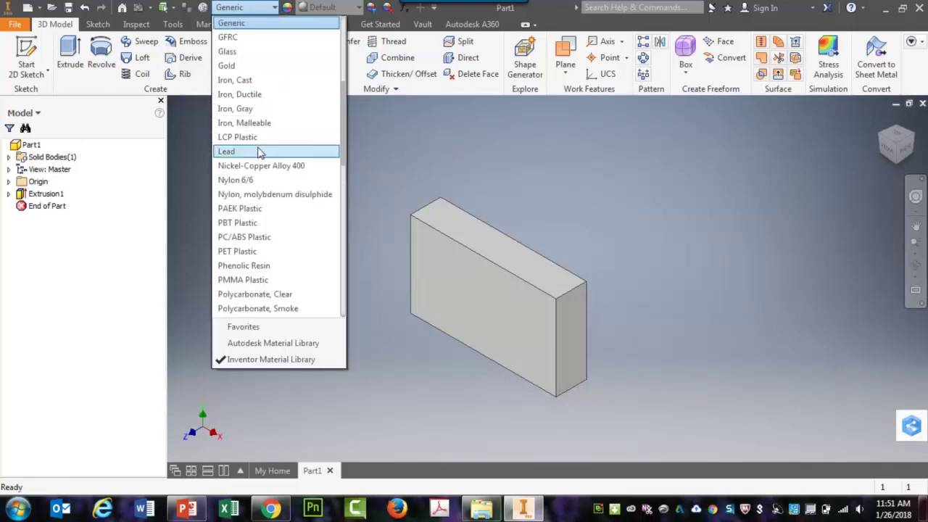
pyautogui.click(255, 154)
pyautogui.click(340, 10)
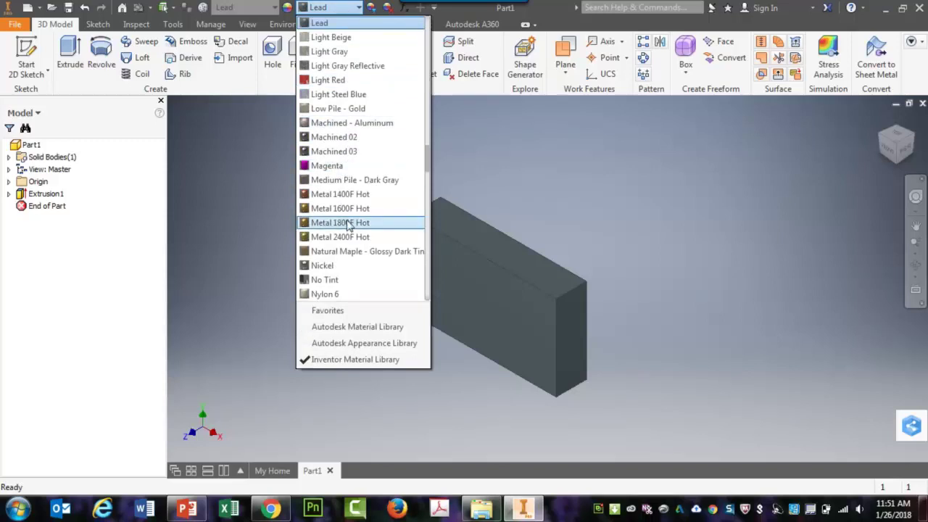
pyautogui.click(353, 166)
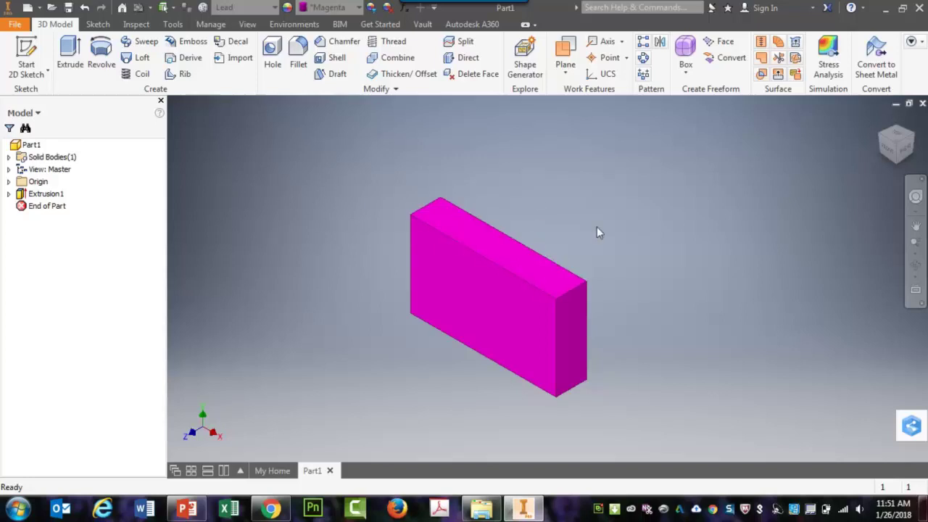
# - Place a simple 1 in diameter Through All hole near the middle of the block's large front face, without edge references
pyautogui.click(273, 67)
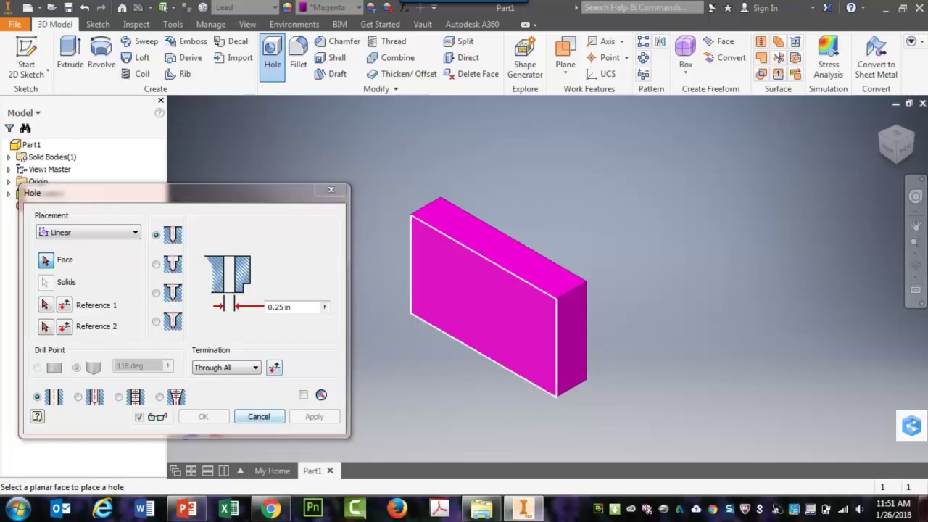
pyautogui.click(473, 298)
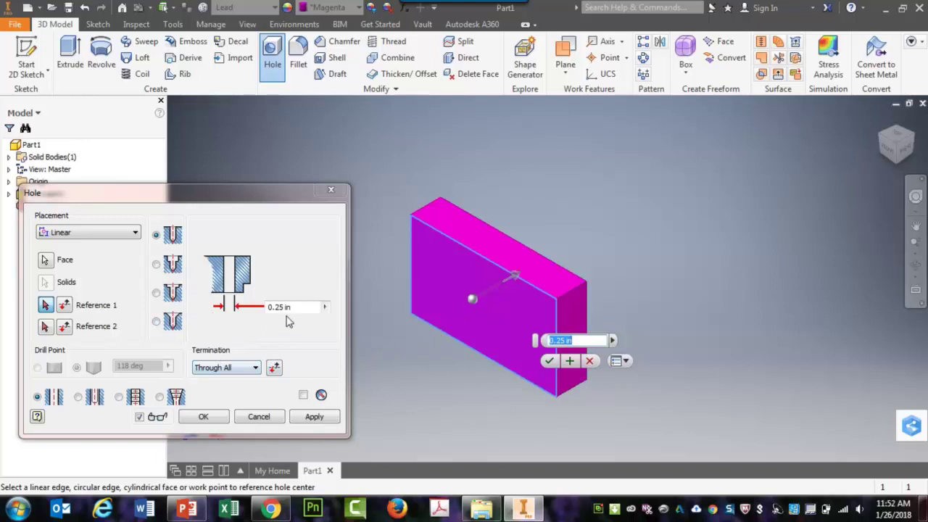
pyautogui.moveTo(283, 308); pyautogui.dragTo(260, 308)
pyautogui.write('1')
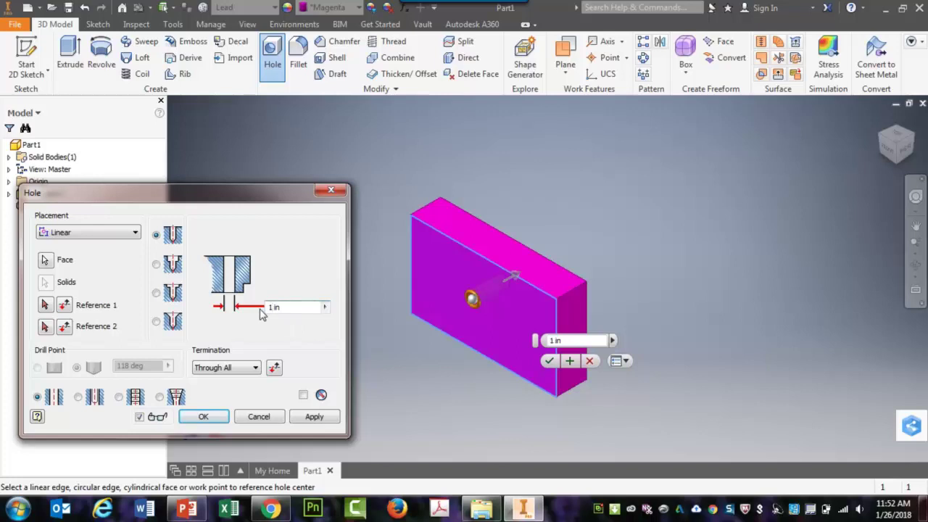
pyautogui.click(313, 416)
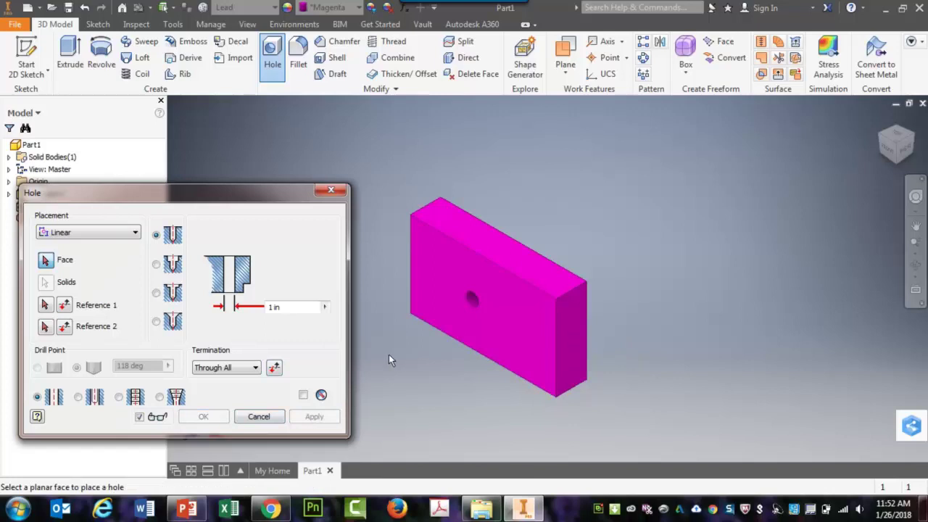
pyautogui.click(332, 192)
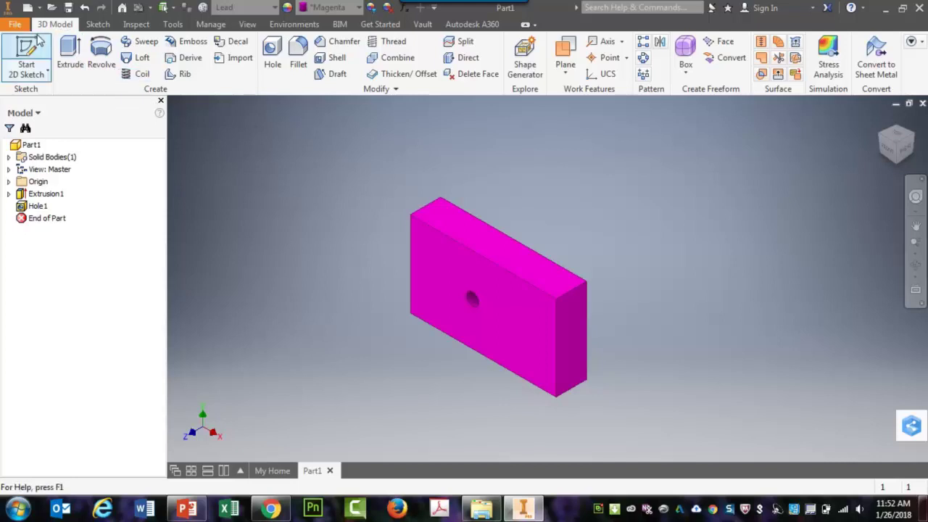
# - Save the part as Part1.ipt in the My Documents folder
pyautogui.click(69, 9)
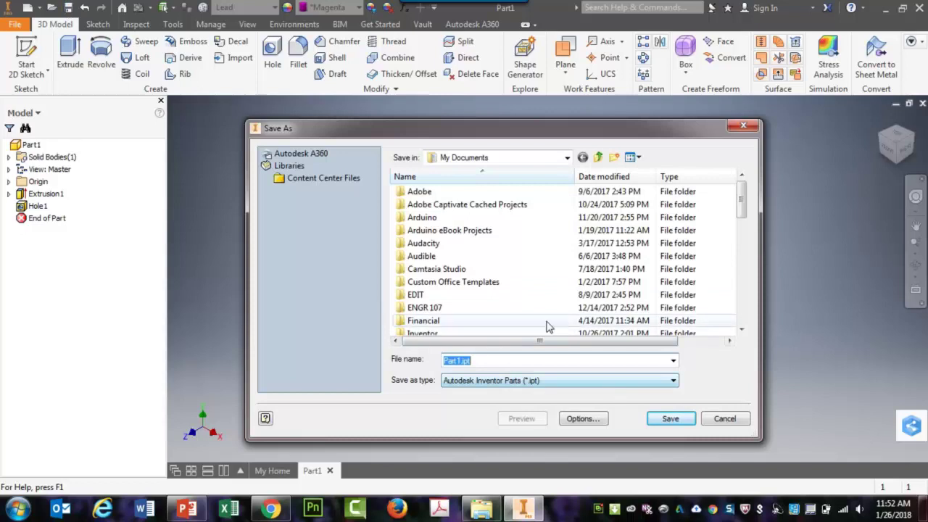
pyautogui.click(670, 420)
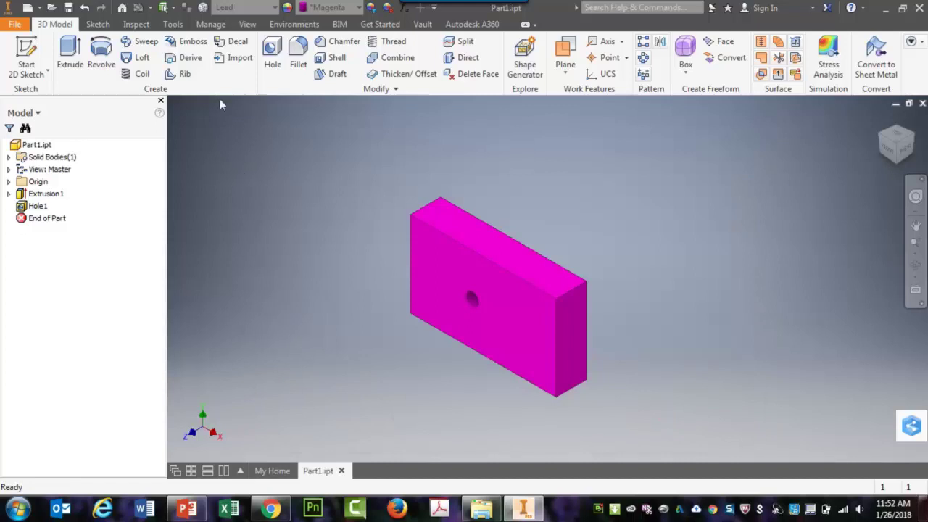
# - Start a new 2D sketch on the part
pyautogui.press('s')
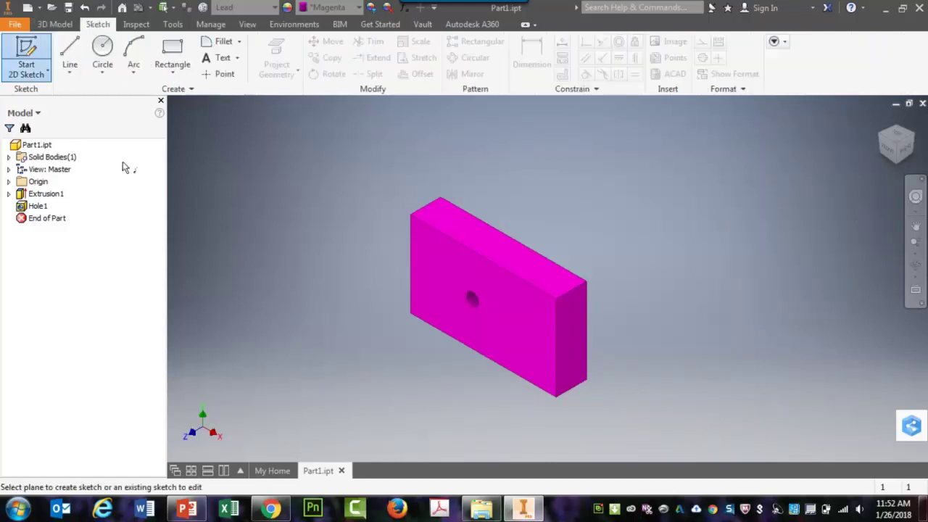